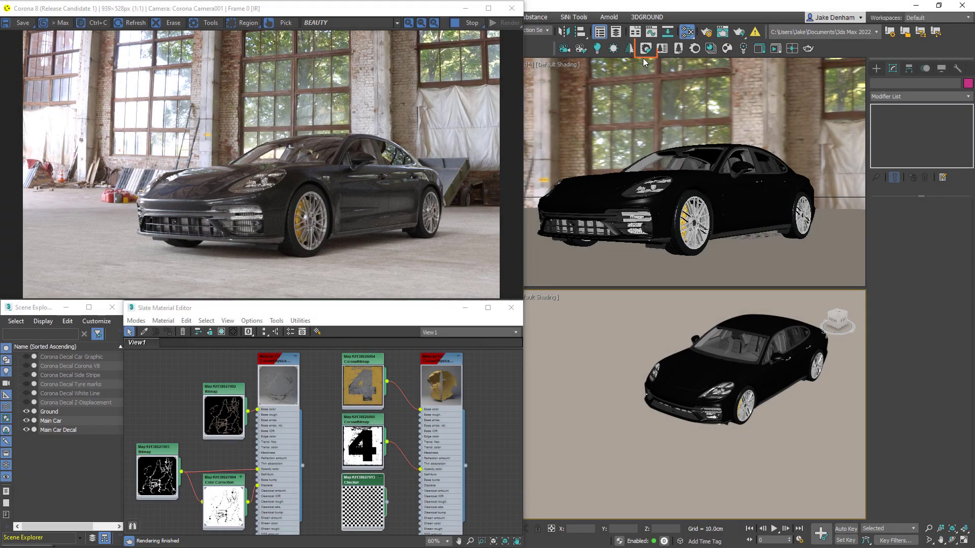
Create a Corona decal on the floor in front of the car and assign it Material 167.
{"action": "left_click", "coordinate": [646, 49]}
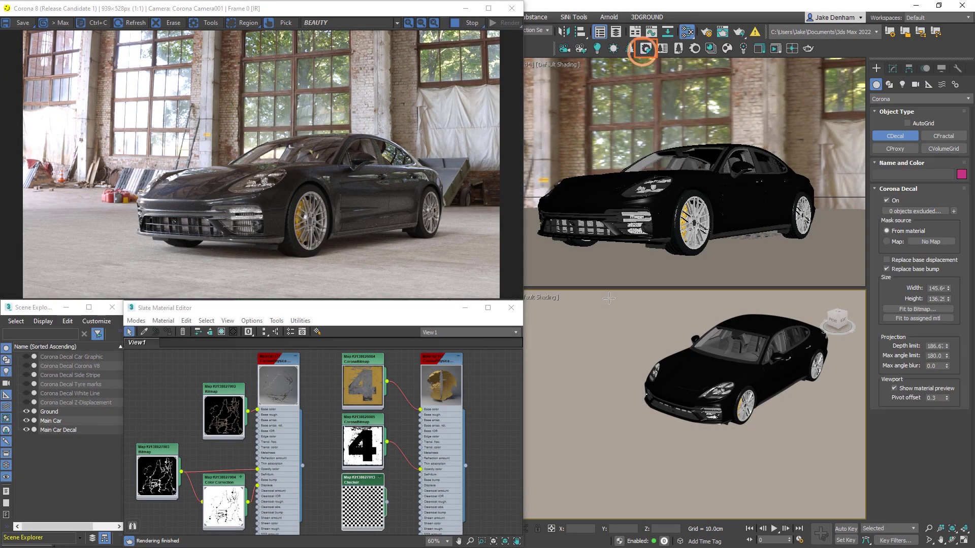
{"action": "left_click", "coordinate": [618, 395]}
{"action": "left_click_drag", "start_coordinate": [627, 405], "coordinate": [640, 442]}
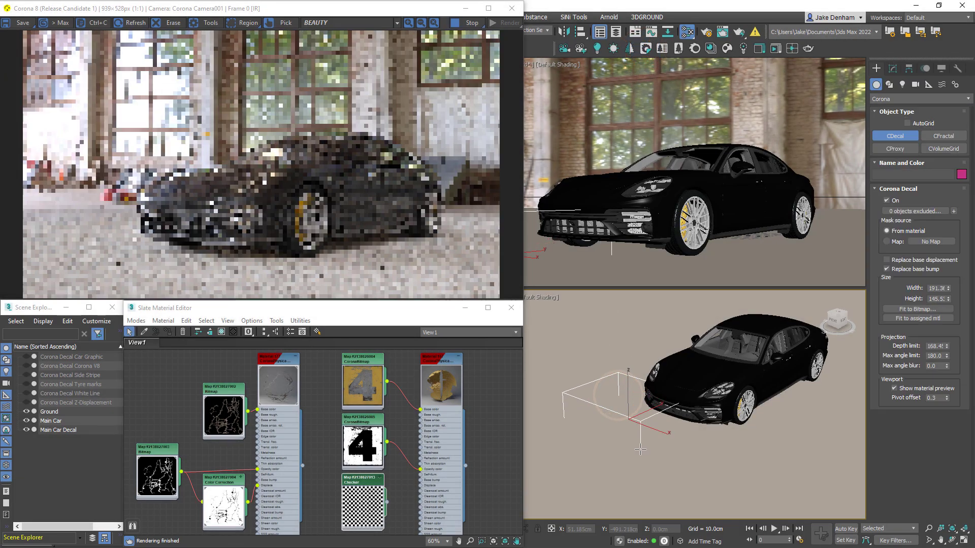
{"action": "right_click", "coordinate": [450, 369]}
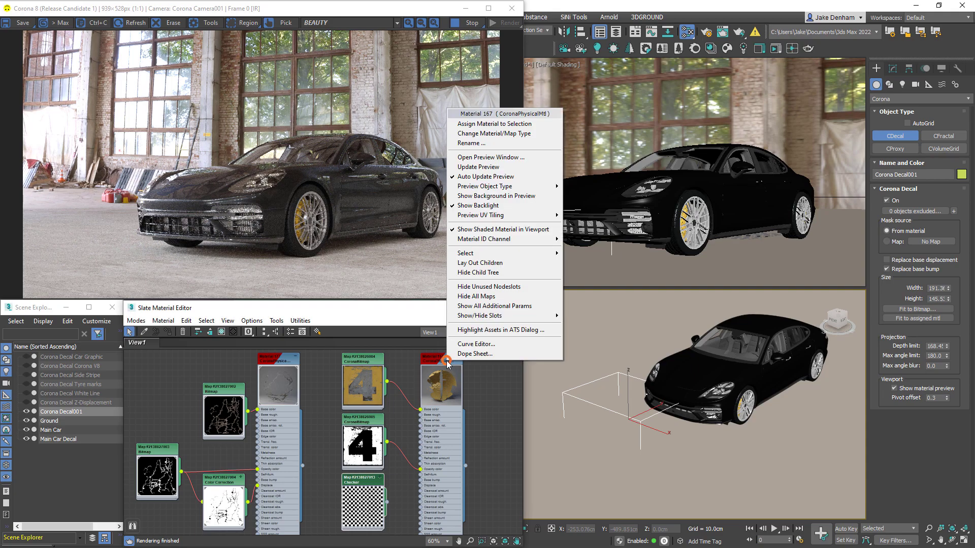
{"action": "left_click", "coordinate": [494, 124]}
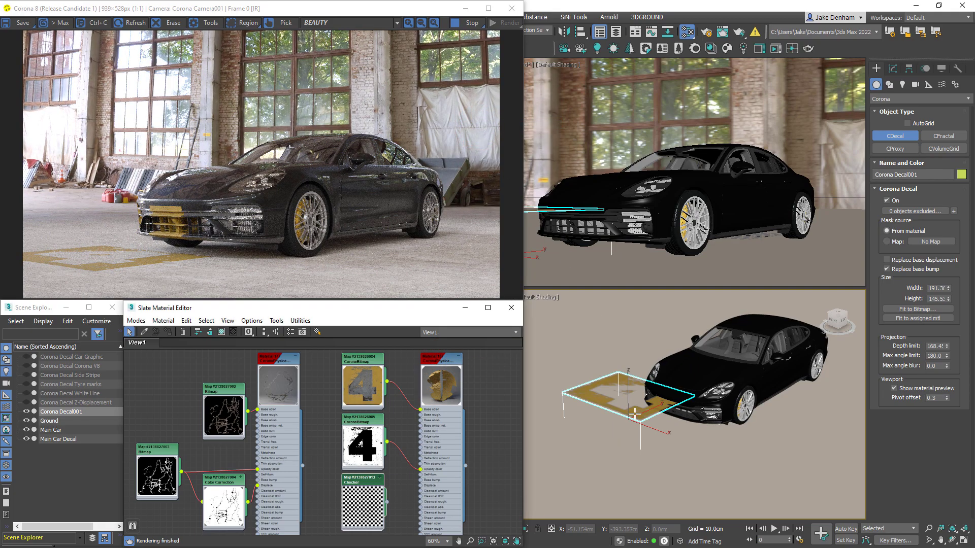
Move the decal toward the viewer, rotate it 90°, and scale it up uniformly.
{"action": "right_click", "coordinate": [635, 413]}
{"action": "right_click", "coordinate": [641, 427]}
{"action": "left_click", "coordinate": [643, 431]}
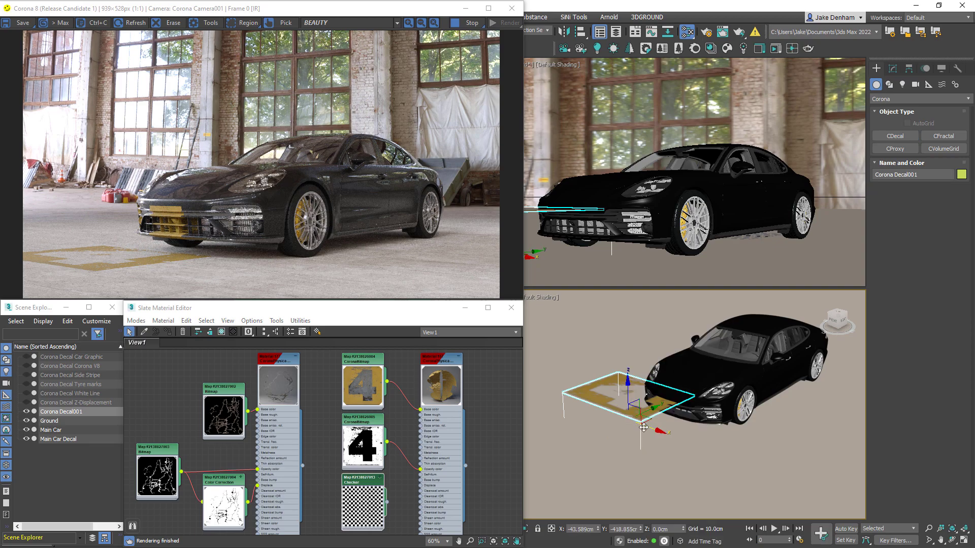
{"action": "left_click_drag", "start_coordinate": [643, 428], "coordinate": [670, 463]}
{"action": "key", "text": "e"}
{"action": "right_click", "coordinate": [669, 428]}
{"action": "left_click", "coordinate": [680, 451]}
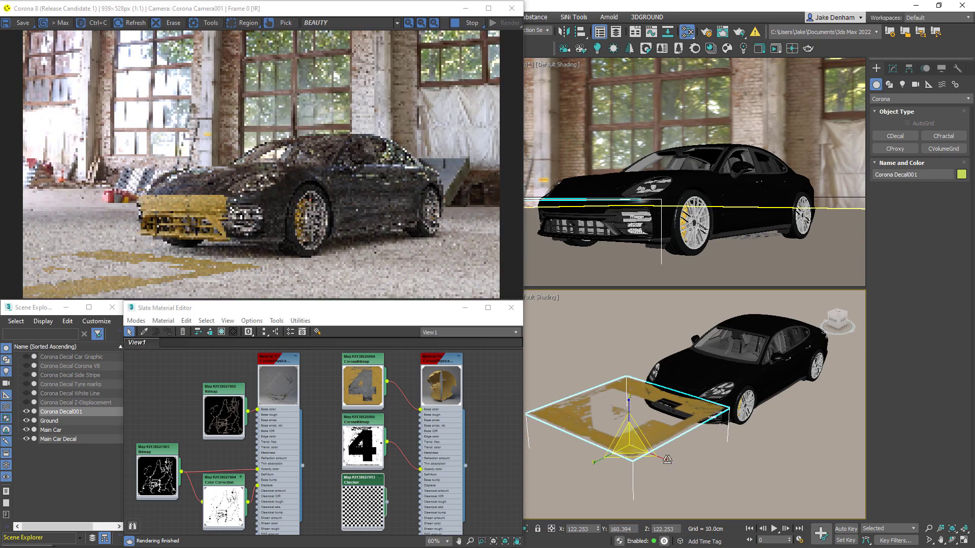
{"action": "left_click", "coordinate": [654, 446]}
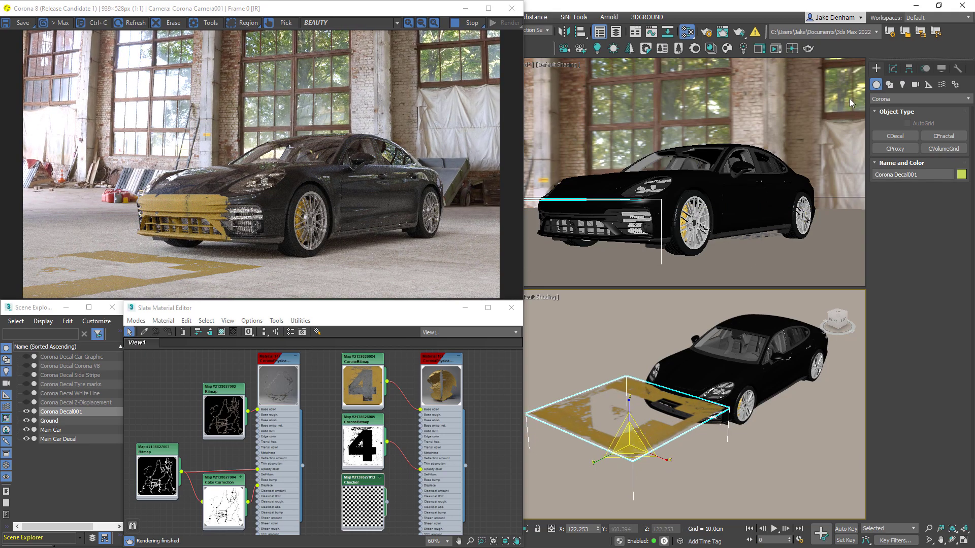
Fit the decal's size to its assigned material, giving 148.9 width by 152.7 height.
{"action": "left_click", "coordinate": [893, 68]}
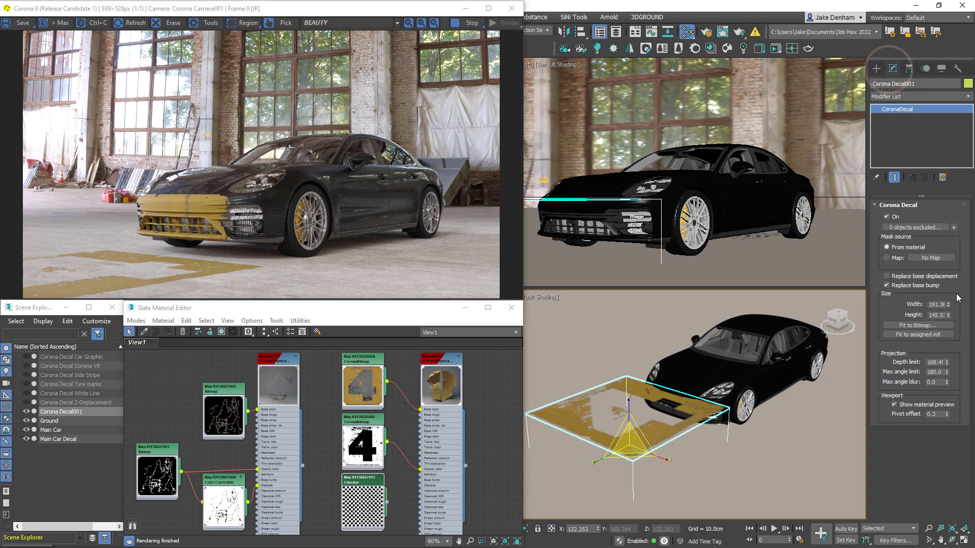
{"action": "left_click_drag", "start_coordinate": [948, 317], "coordinate": [948, 312]}
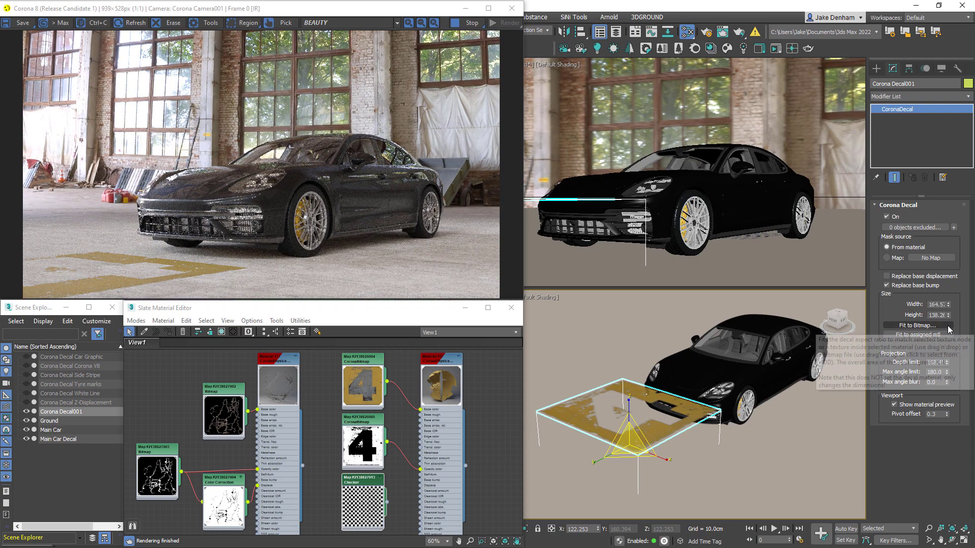
{"action": "left_click", "coordinate": [947, 328]}
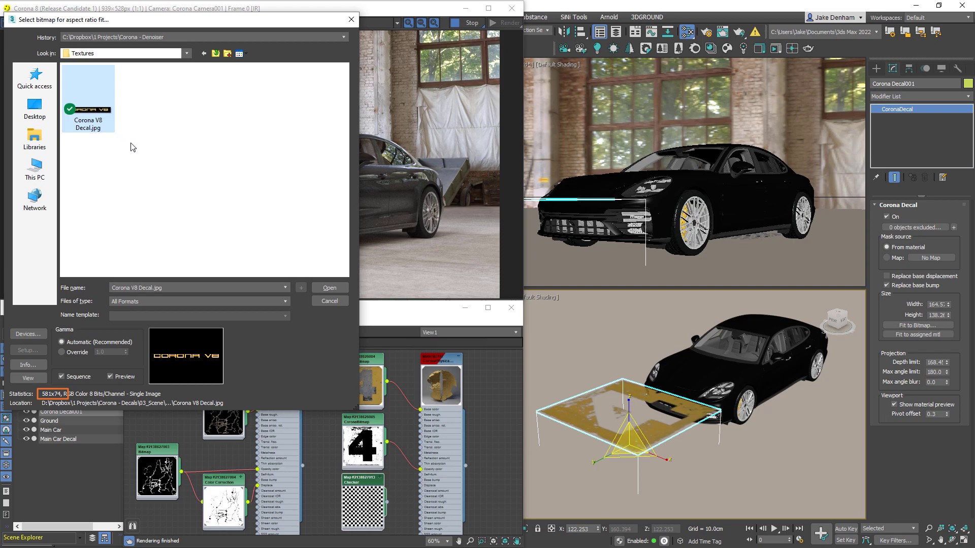
{"action": "left_click", "coordinate": [329, 300]}
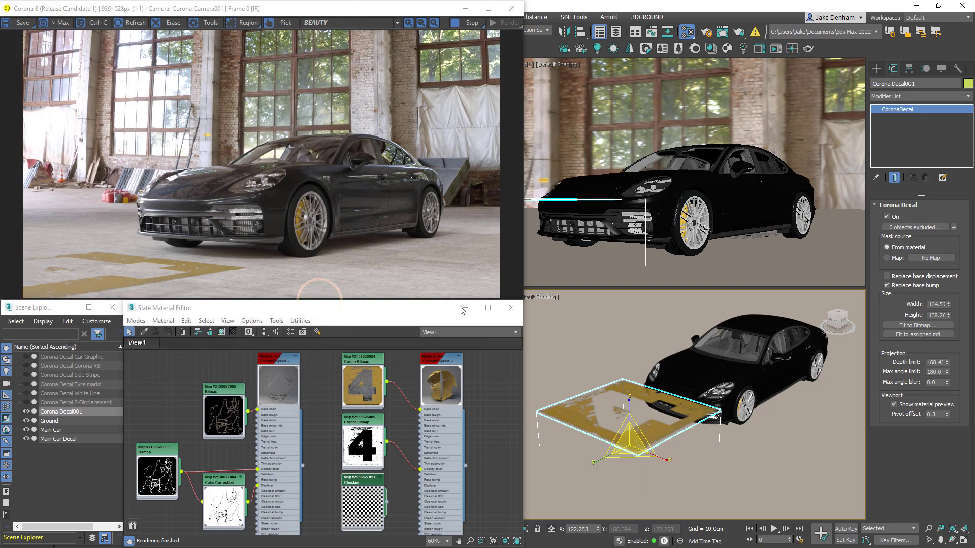
{"action": "left_click", "coordinate": [931, 335]}
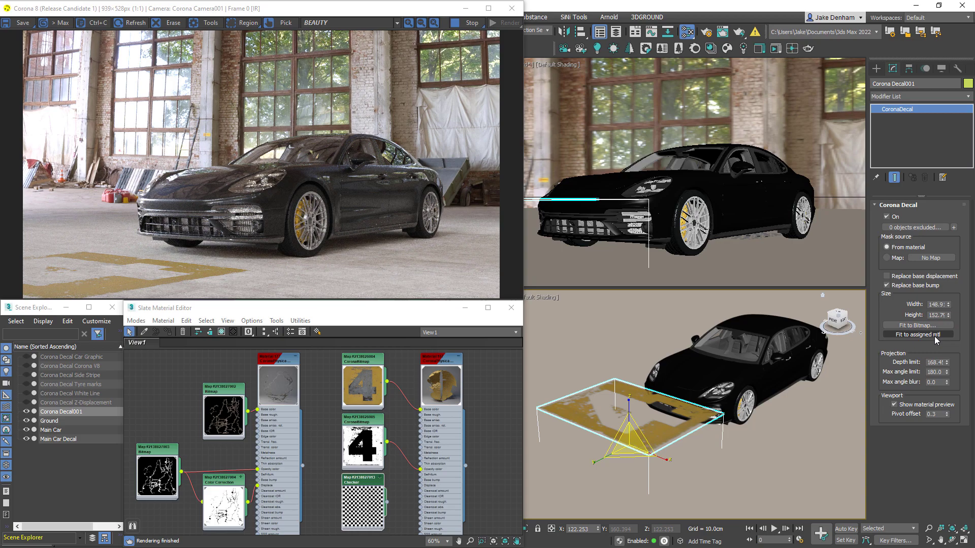
Raise the decal, set its depth limit to 75.80, then lower it back onto the ground.
{"action": "right_click", "coordinate": [619, 399]}
{"action": "left_click", "coordinate": [635, 409]}
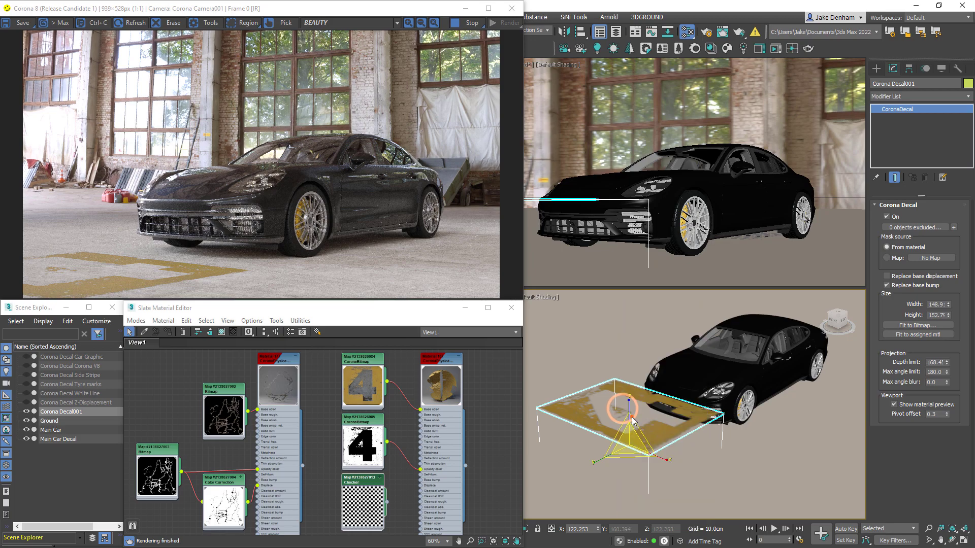
{"action": "left_click_drag", "start_coordinate": [629, 388], "coordinate": [634, 303]}
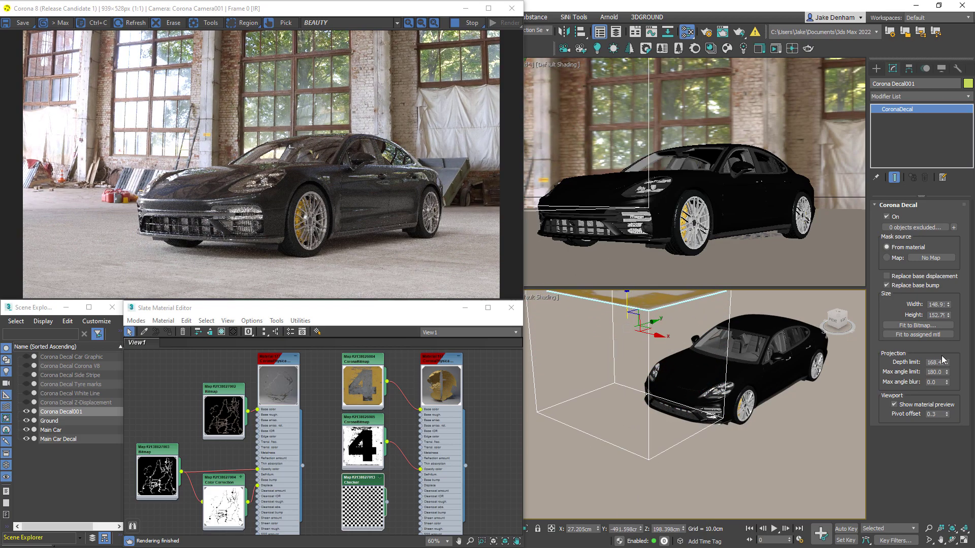
{"action": "left_click_drag", "start_coordinate": [950, 363], "coordinate": [950, 378]}
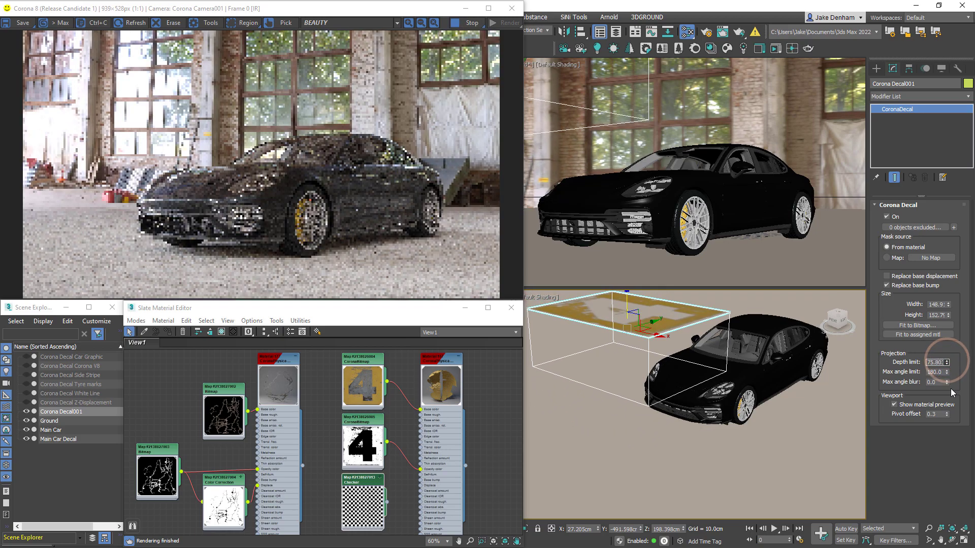
{"action": "left_click_drag", "start_coordinate": [600, 299], "coordinate": [640, 395]}
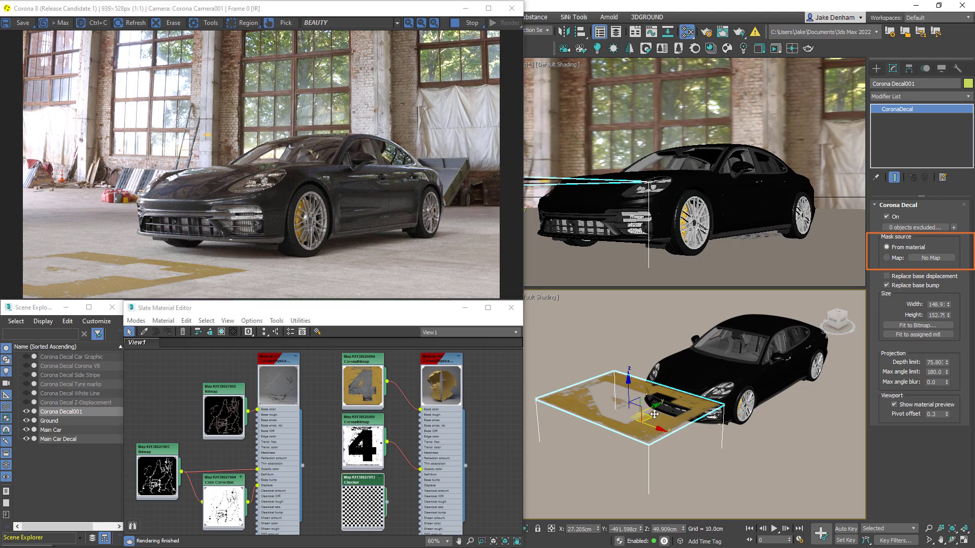
Instance the Checker map as the decal's mask map, then set Mask source back to From material.
{"action": "left_click", "coordinate": [887, 257]}
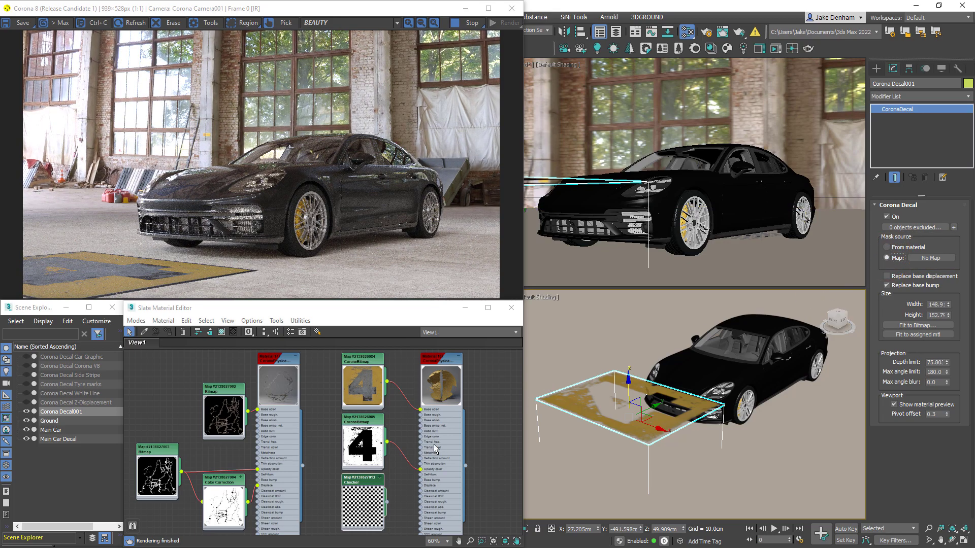
{"action": "left_click_drag", "start_coordinate": [387, 505], "coordinate": [922, 259]}
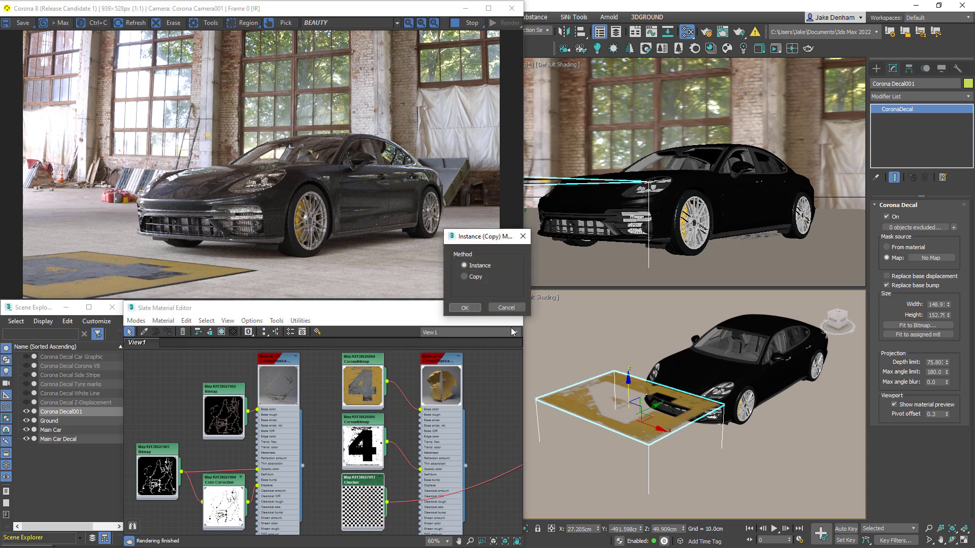
{"action": "left_click", "coordinate": [467, 311]}
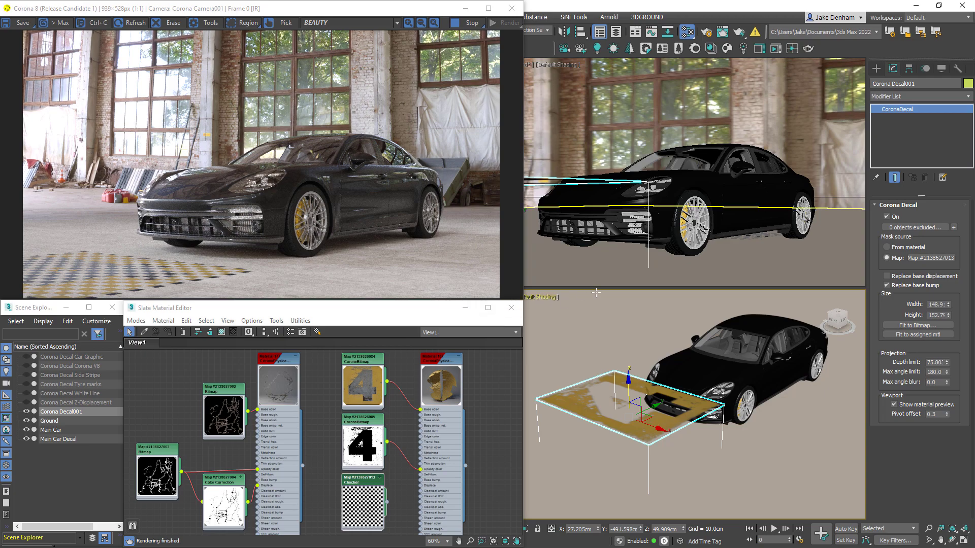
{"action": "left_click", "coordinate": [896, 247]}
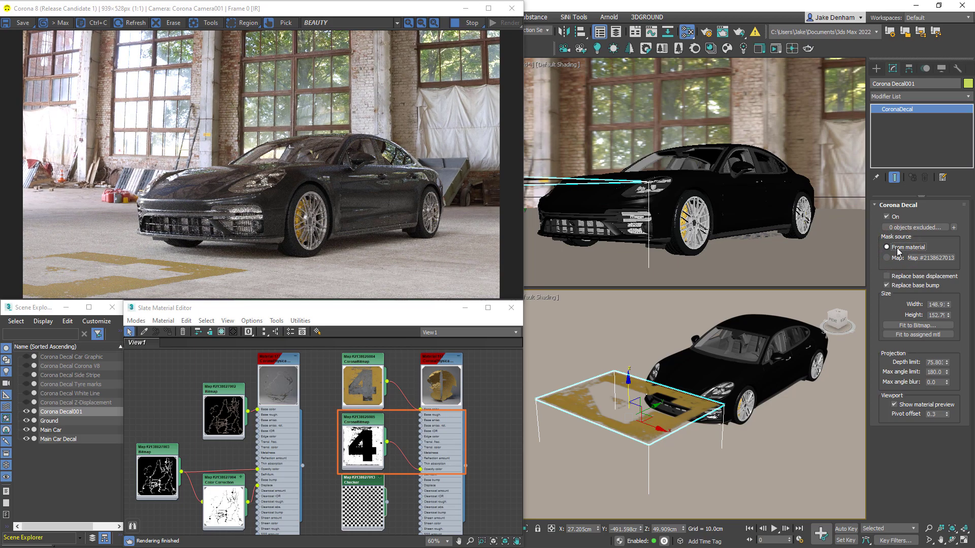
{"action": "left_click", "coordinate": [26, 355]}
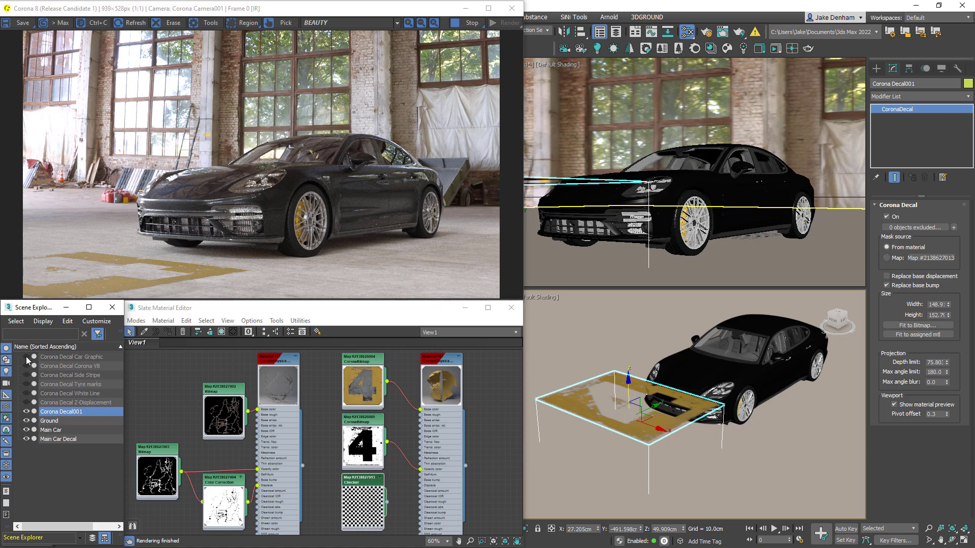
Unhide Corona Decal Car Graphic and lower its max angle limit from 90 to 50, blur 0.5.
{"action": "left_click", "coordinate": [26, 356]}
{"action": "left_click", "coordinate": [47, 358]}
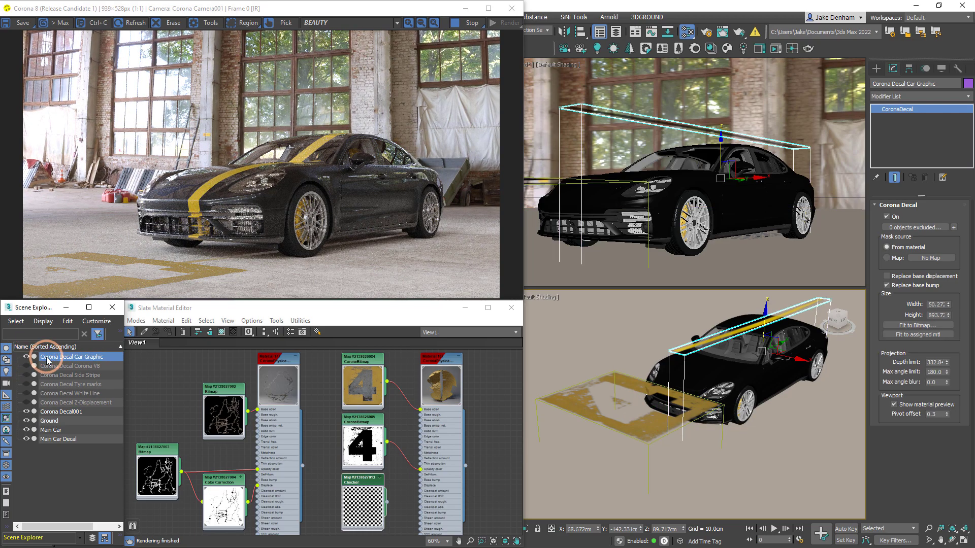
{"action": "double_click", "coordinate": [936, 373]}
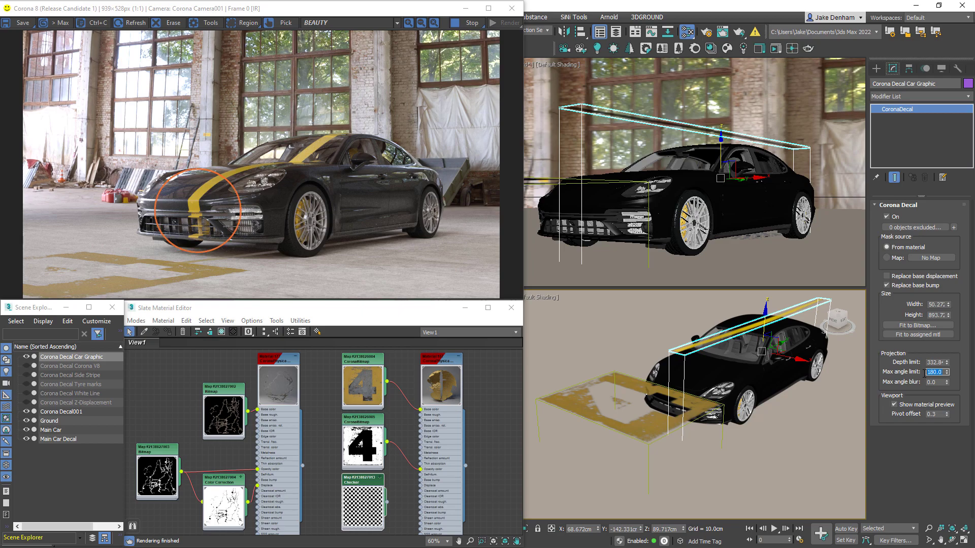
{"action": "type", "text": "90"}
{"action": "key", "text": "Return"}
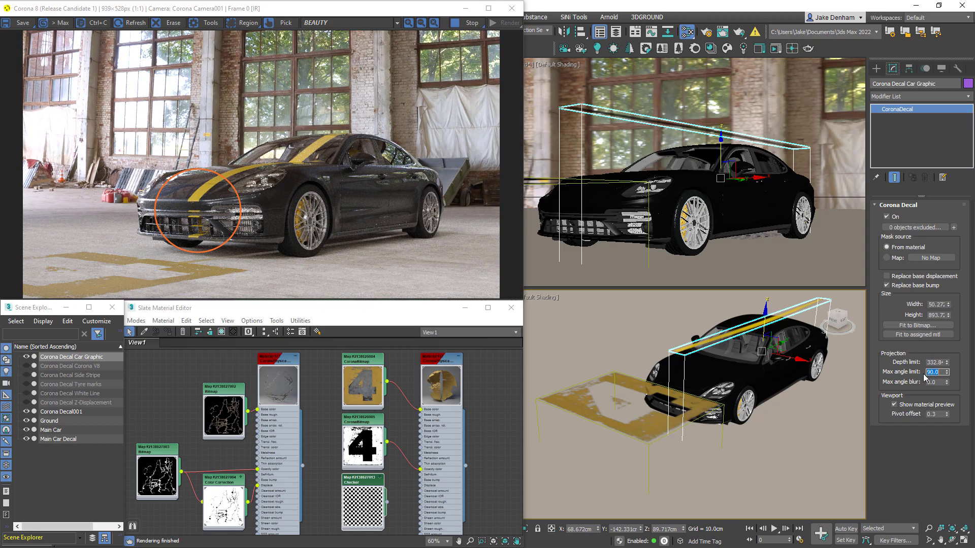
{"action": "mouse_move", "coordinate": [947, 375]}
{"action": "left_mouse_down"}
{"action": "mouse_move", "coordinate": [951, 392]}
{"action": "mouse_move", "coordinate": [946, 358]}
{"action": "left_mouse_up"}
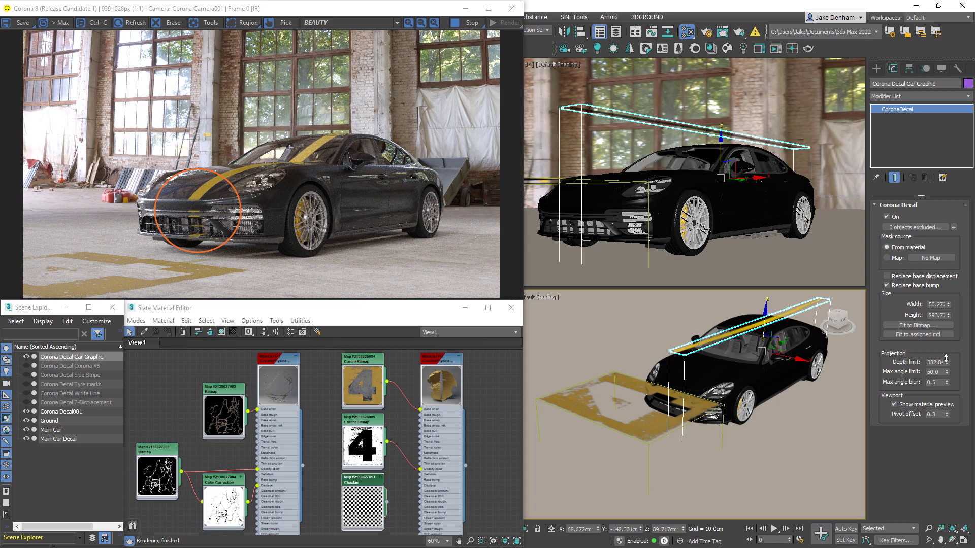
Reset the max angle blur to 0 and exclude Ground from the decal's projection.
{"action": "right_click", "coordinate": [947, 383]}
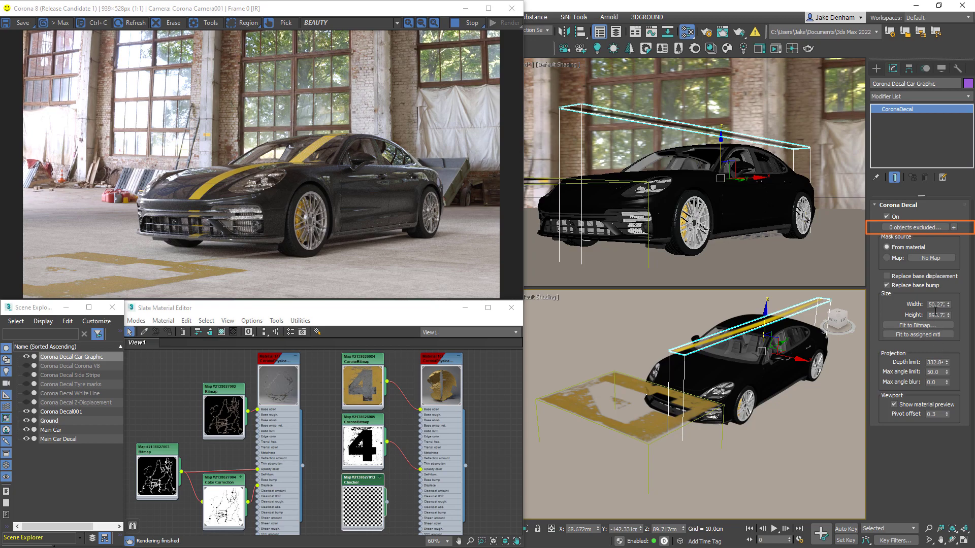
{"action": "left_click", "coordinate": [953, 227]}
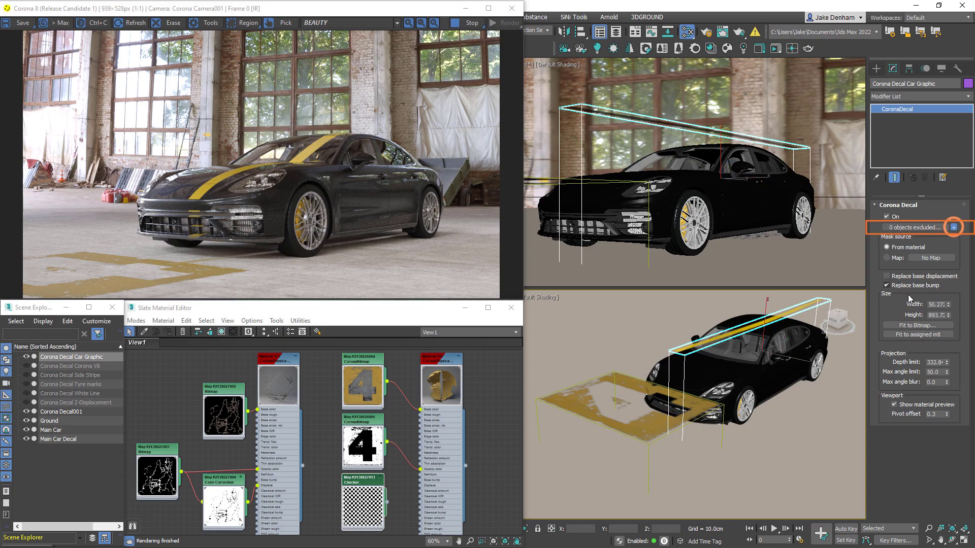
{"action": "left_click", "coordinate": [835, 407]}
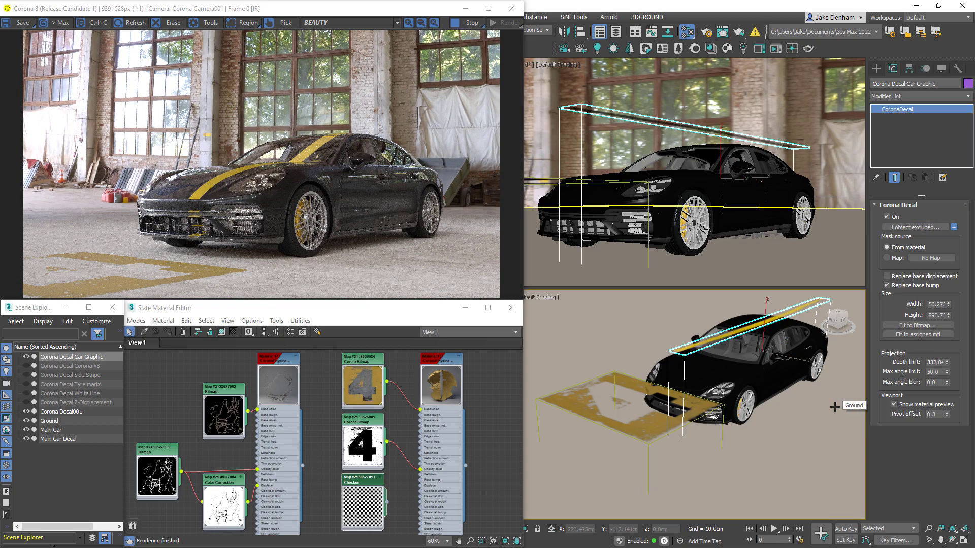
{"action": "right_click", "coordinate": [841, 380]}
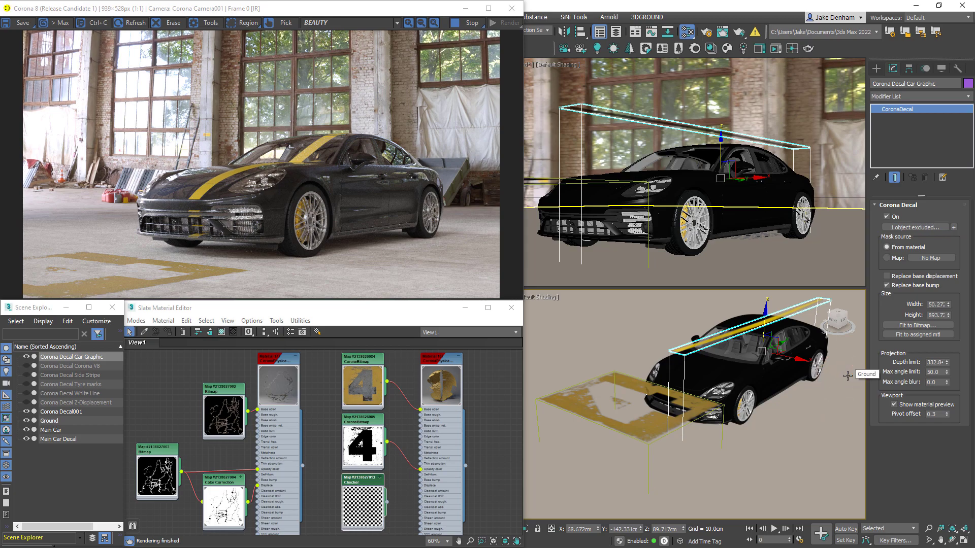
{"action": "key", "text": "F4"}
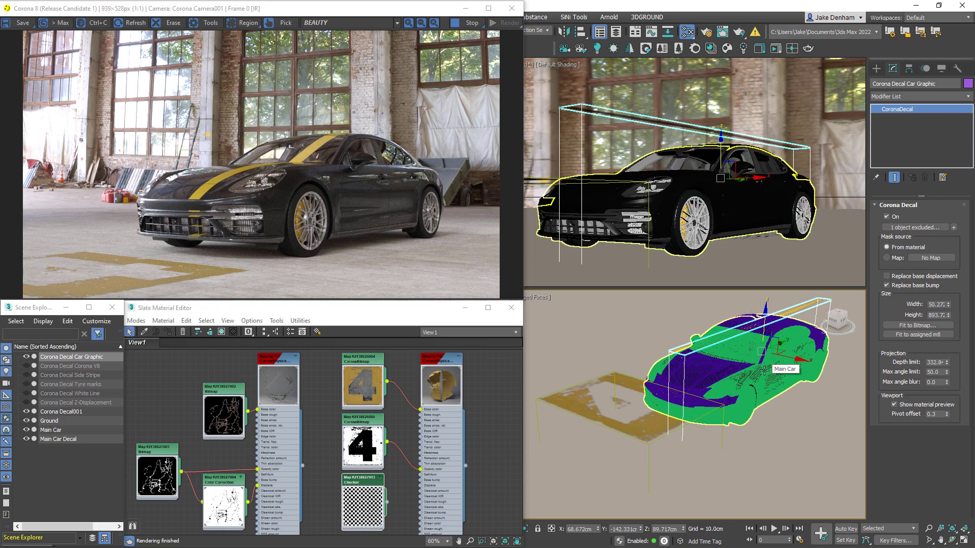
Add Main Car to the Car Graphic decal's exclude list.
{"action": "left_click", "coordinate": [907, 227]}
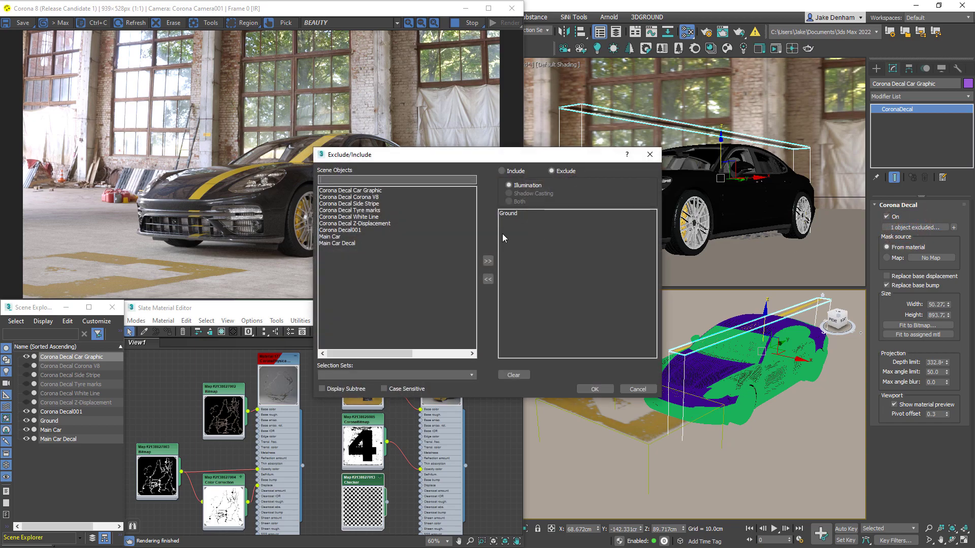
{"action": "left_click", "coordinate": [371, 237]}
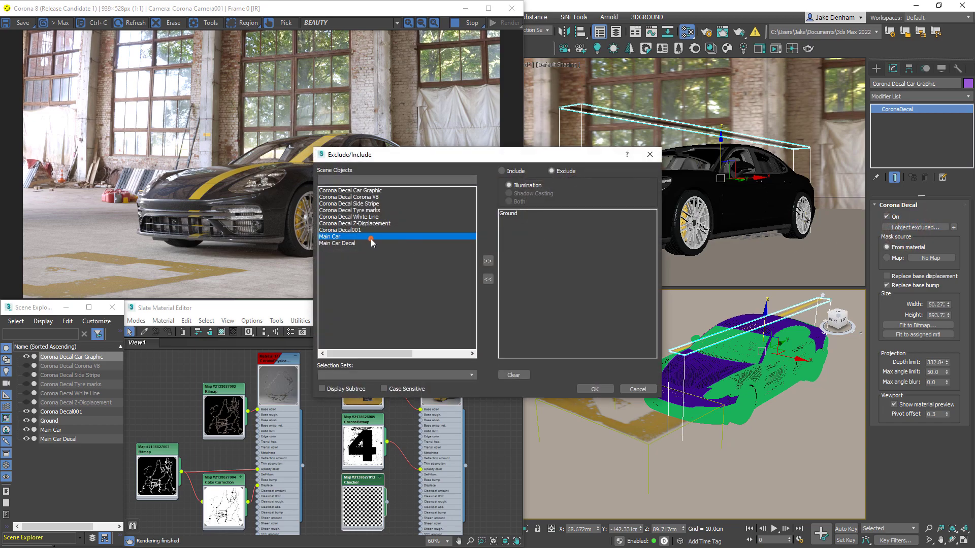
{"action": "left_click", "coordinate": [488, 261]}
{"action": "left_click", "coordinate": [595, 389]}
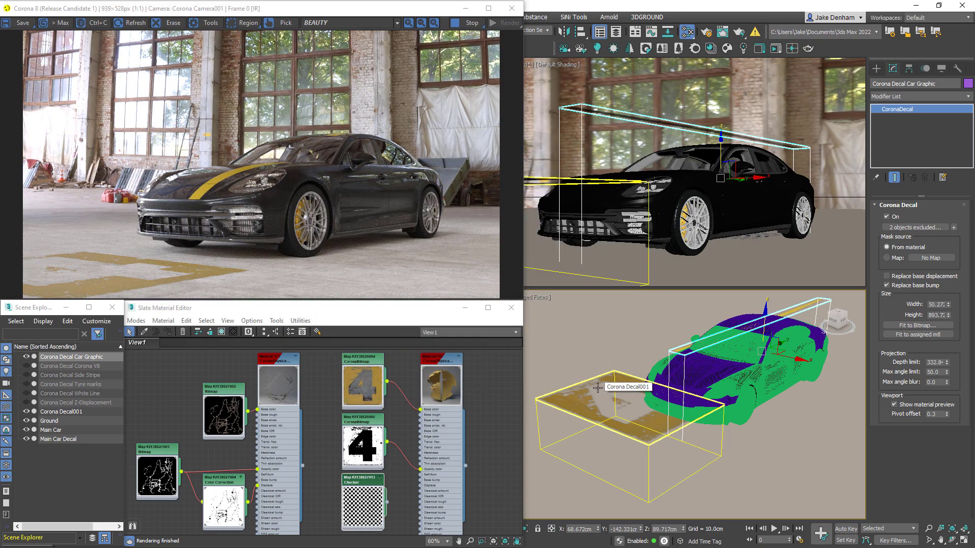
Create a mirrored X-axis instance of the stripe decal and shift it slightly along X.
{"action": "left_click", "coordinate": [562, 35]}
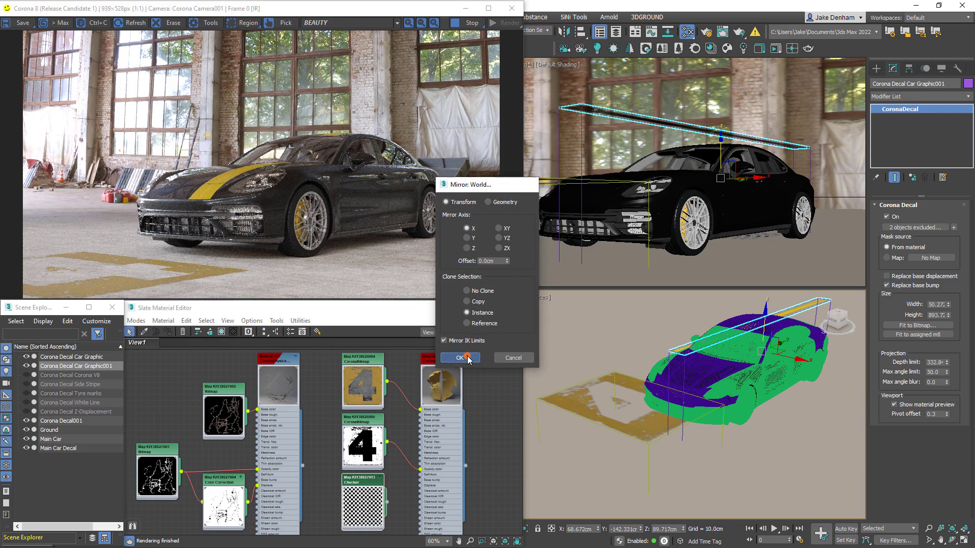
{"action": "left_click", "coordinate": [463, 356]}
{"action": "left_click_drag", "start_coordinate": [788, 357], "coordinate": [768, 356]}
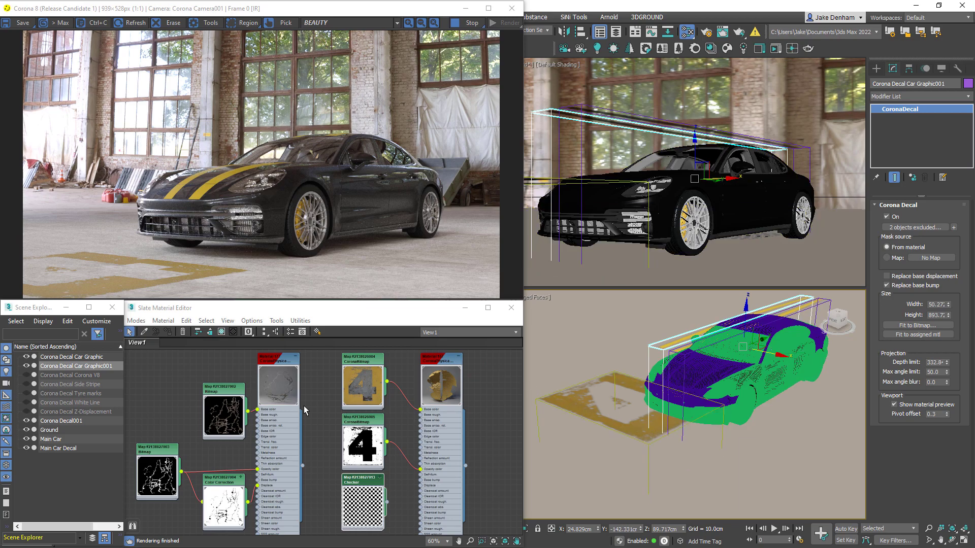
Unhide the Side Stripe, Corona V8, Tyre marks and White Line decals.
{"action": "left_click", "coordinate": [26, 384]}
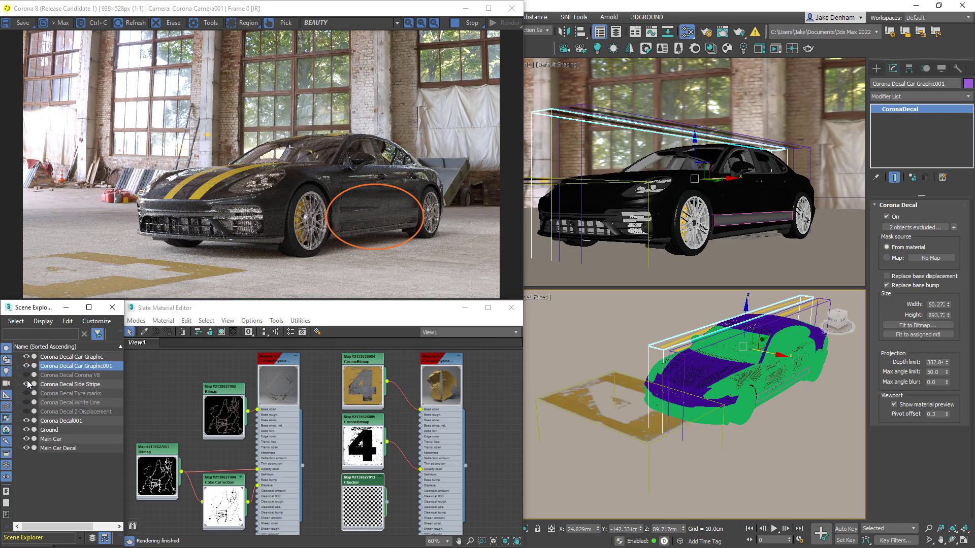
{"action": "left_click", "coordinate": [26, 375]}
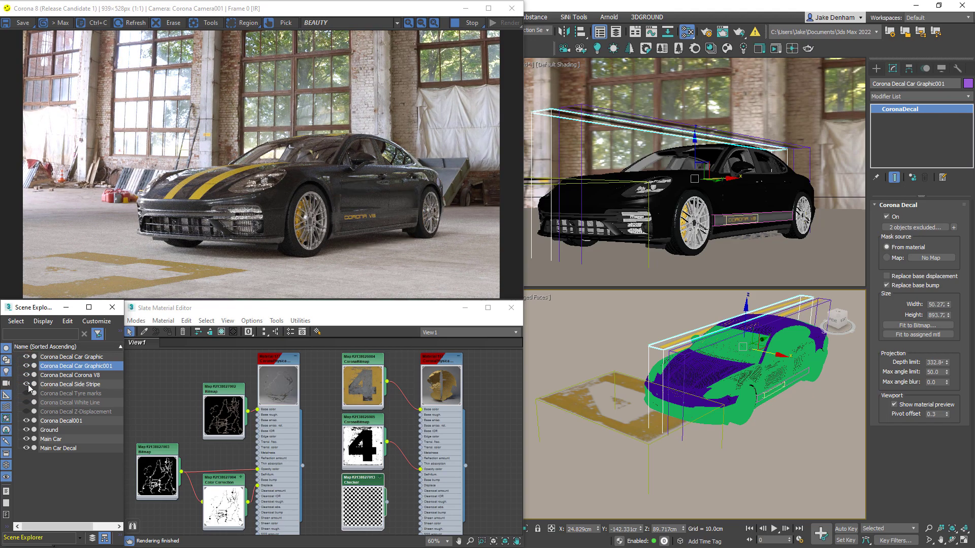
{"action": "left_click", "coordinate": [27, 394]}
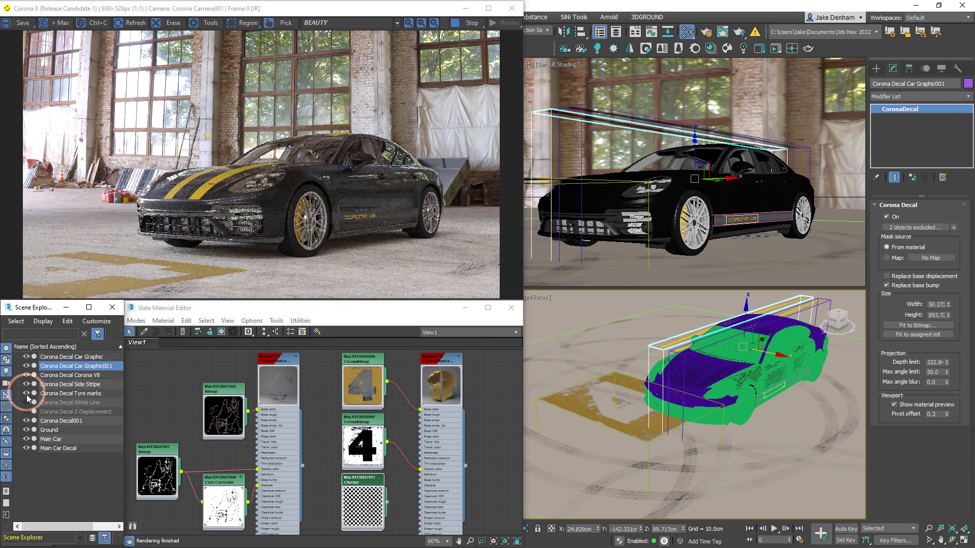
{"action": "left_click", "coordinate": [26, 402]}
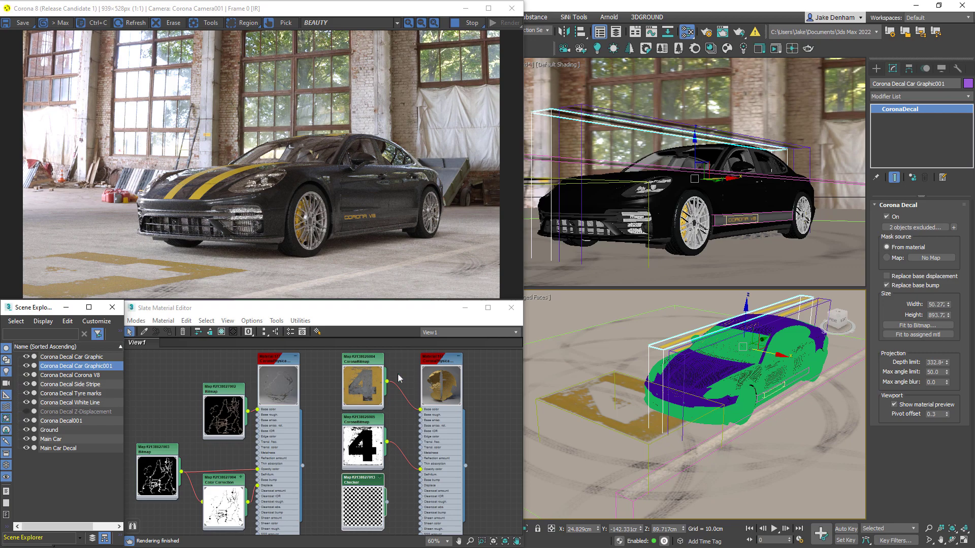
Lower the White Line decal onto the floor and raise Corona Decal001 slightly in Z.
{"action": "left_click", "coordinate": [593, 364]}
{"action": "left_click", "coordinate": [593, 364]}
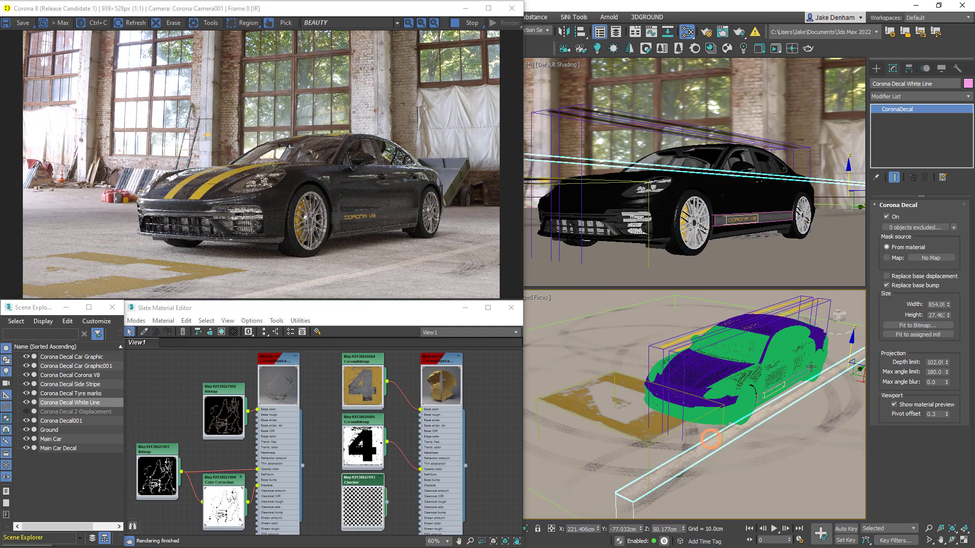
{"action": "left_click_drag", "start_coordinate": [851, 346], "coordinate": [844, 380]}
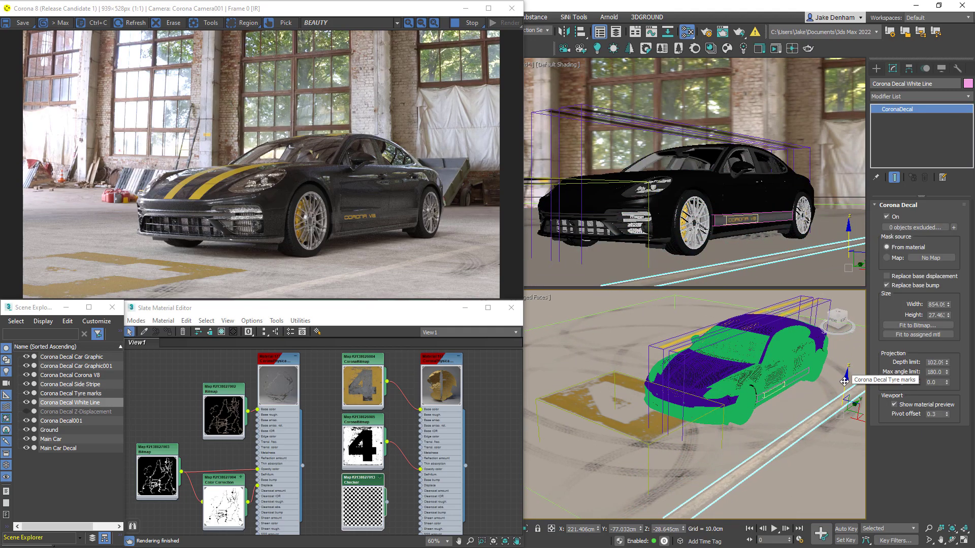
{"action": "left_click", "coordinate": [625, 431]}
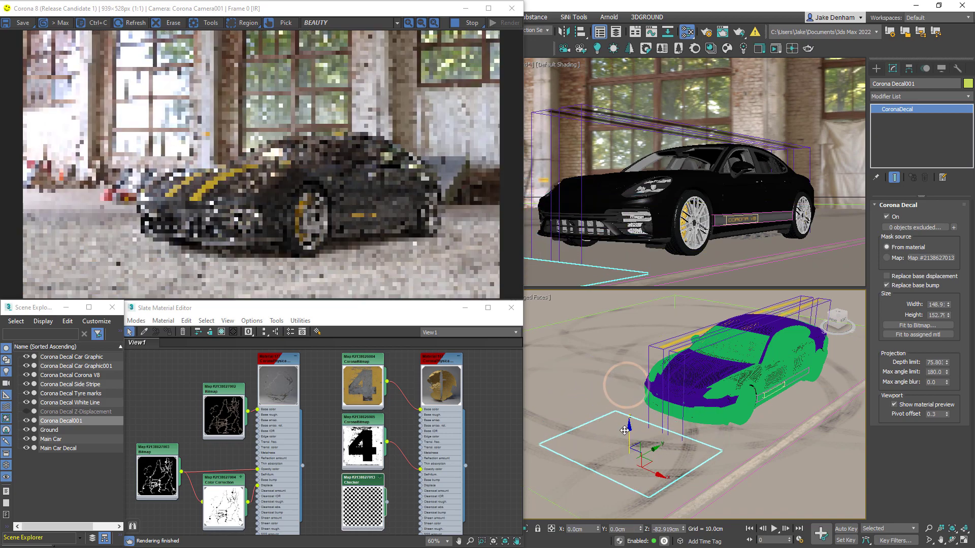
{"action": "left_click_drag", "start_coordinate": [624, 431], "coordinate": [624, 425]}
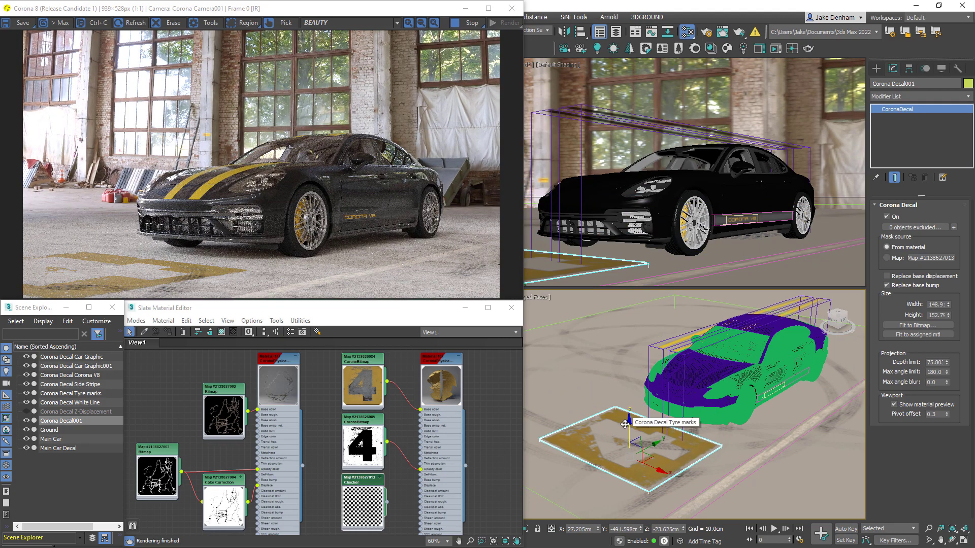
Unhide the Corona Decal Z-Displacement decal to show cracks in the concrete floor.
{"action": "left_click", "coordinate": [26, 411]}
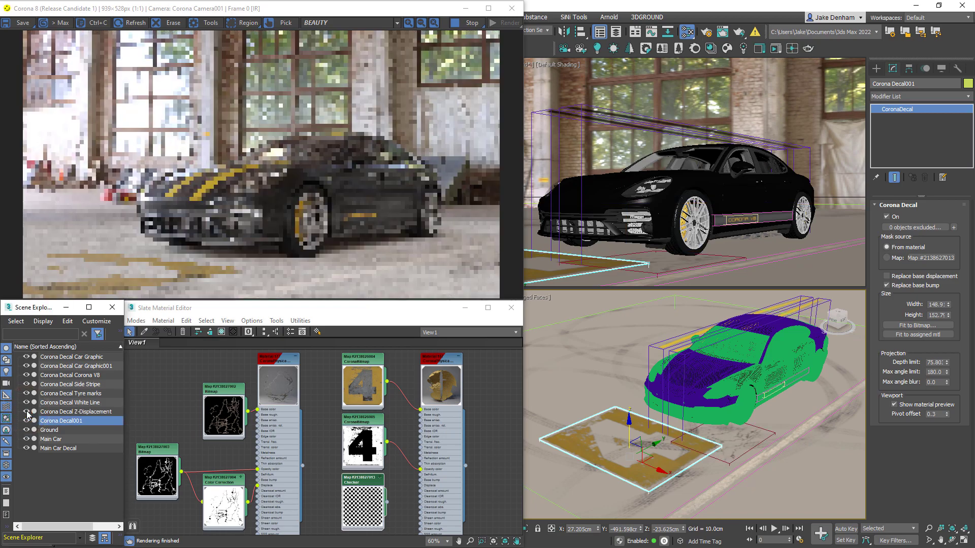